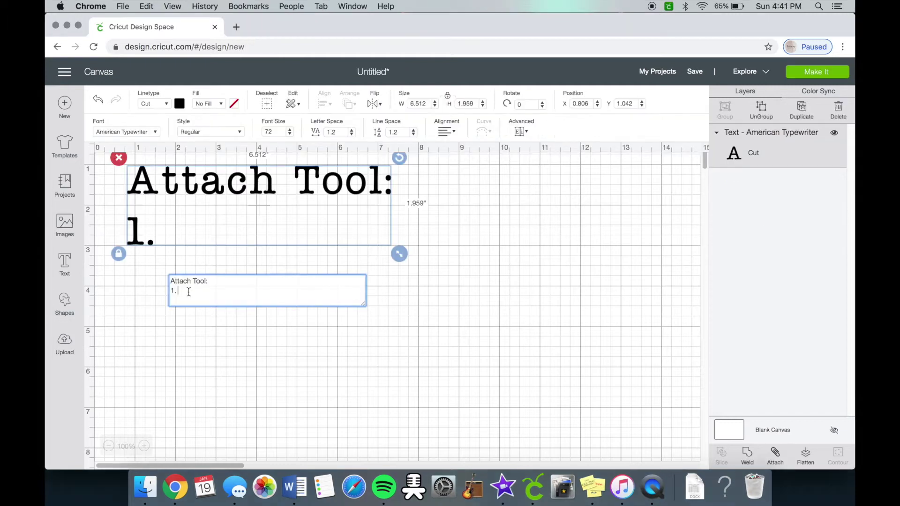
Finish the Attach Tool list: Multi-Layered Designs, 2. SVGS, 3. NOT good for words/quotes
type("Multi-Layere")
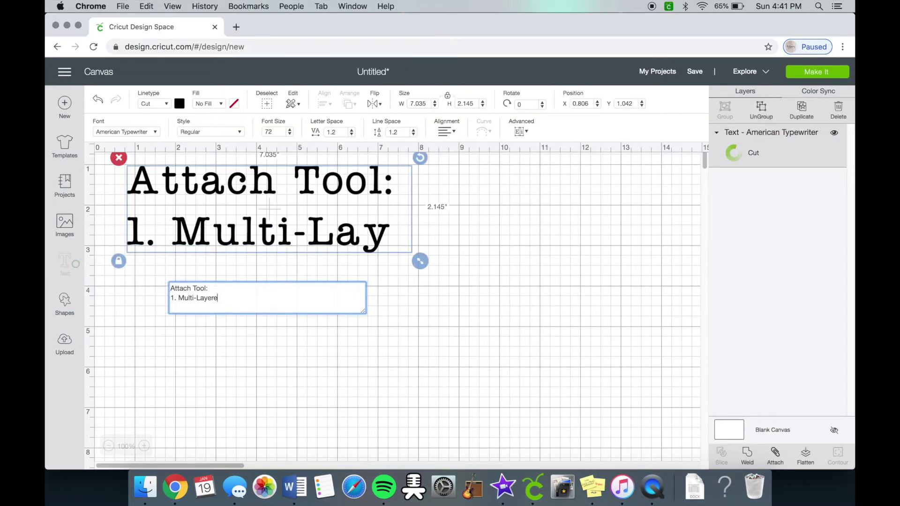
type("d Designs")
key("Return")
type("2. SVGS")
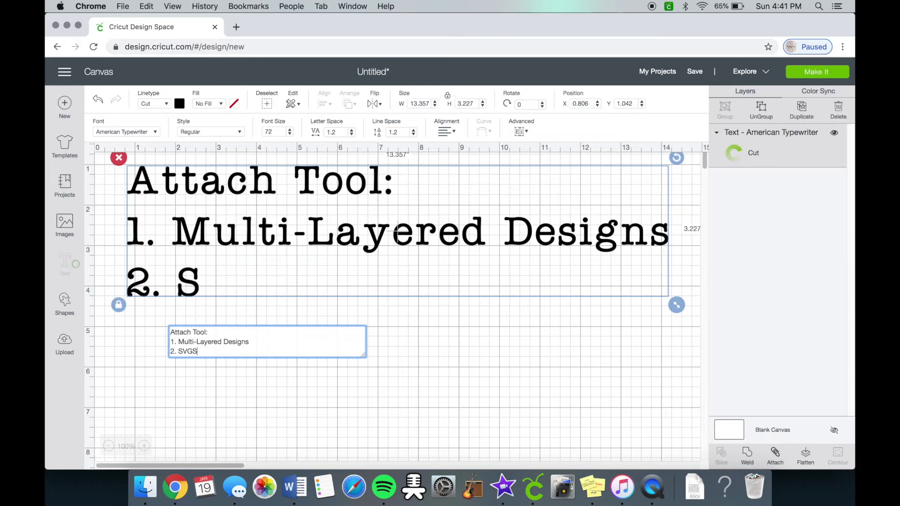
key("Return")
type("3. NOT good for words/quotes")
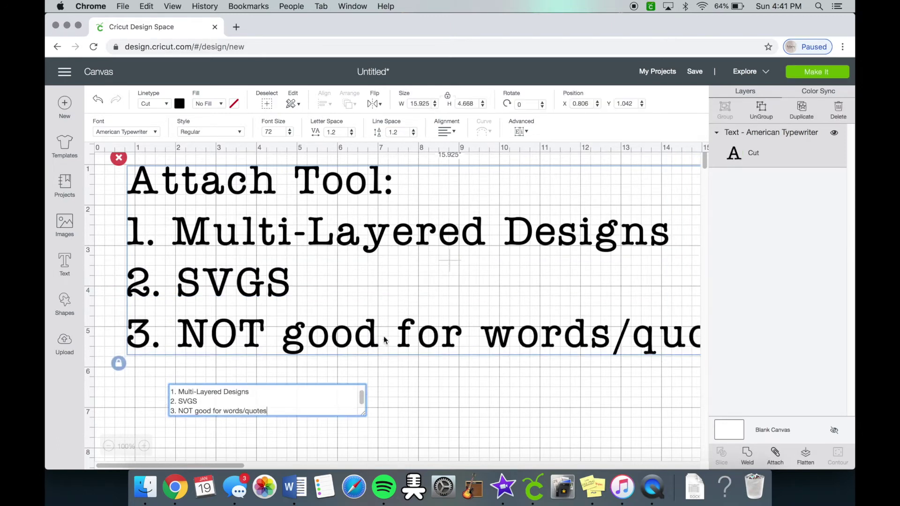
left_click(108, 446)
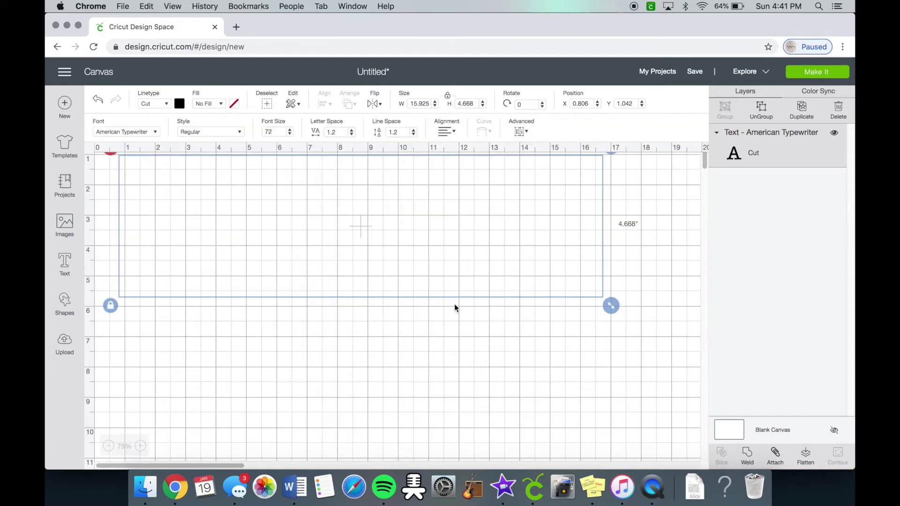
Complete the Weld Tool note with the item '1. Great for words & quotes!!'
left_click(431, 337)
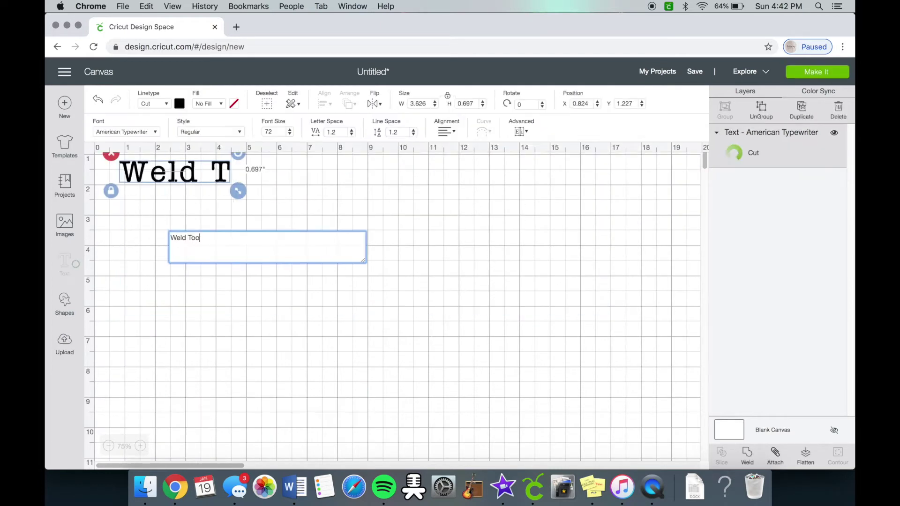
type(":")
key("Return")
type("1. Great for words & quotes!!")
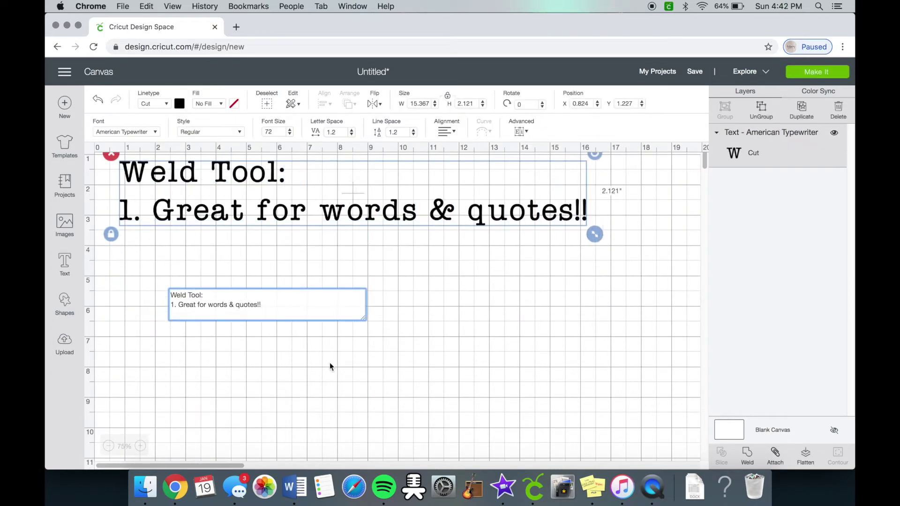
left_click(329, 363)
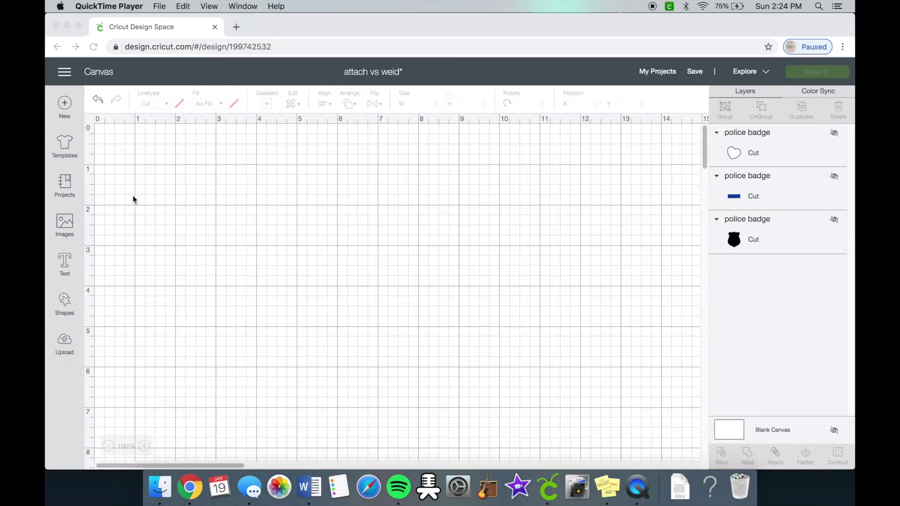
Add a new text box reading 'beautiful' to the canvas
left_click(66, 262)
left_click(66, 267)
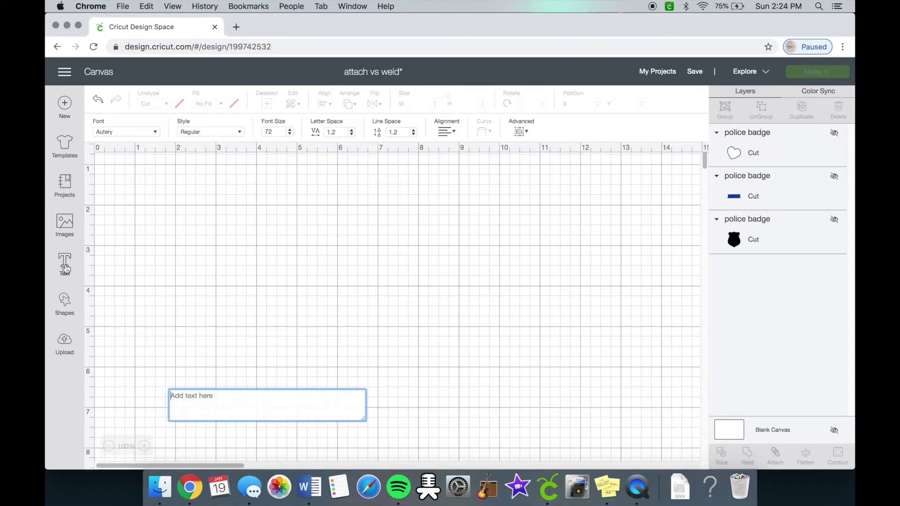
type("beautif")
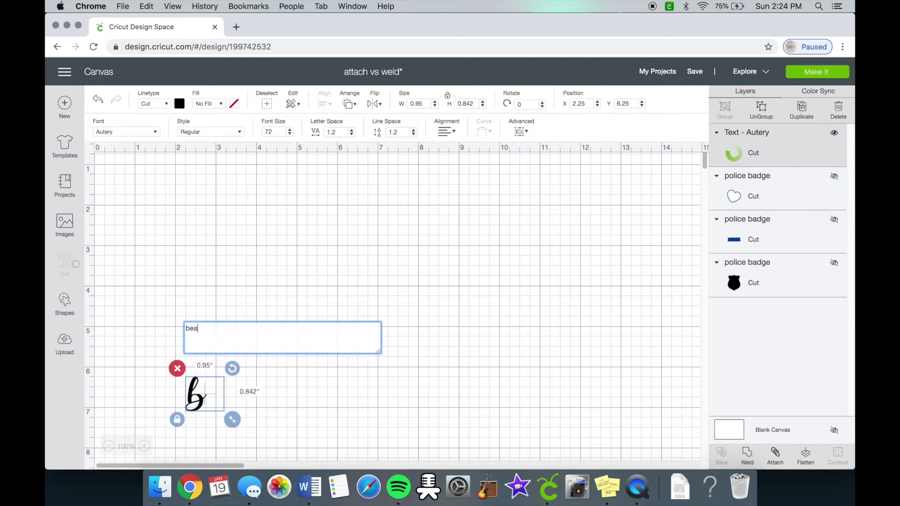
type("ul")
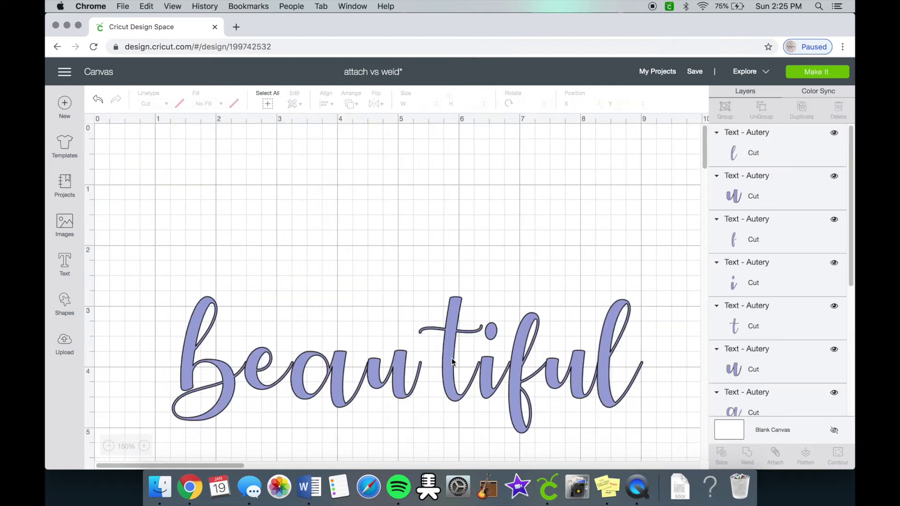
Push the beautiful letters together so they overlap, then select them all
left_click_drag(451, 359, 458, 358)
left_click_drag(389, 375, 403, 375)
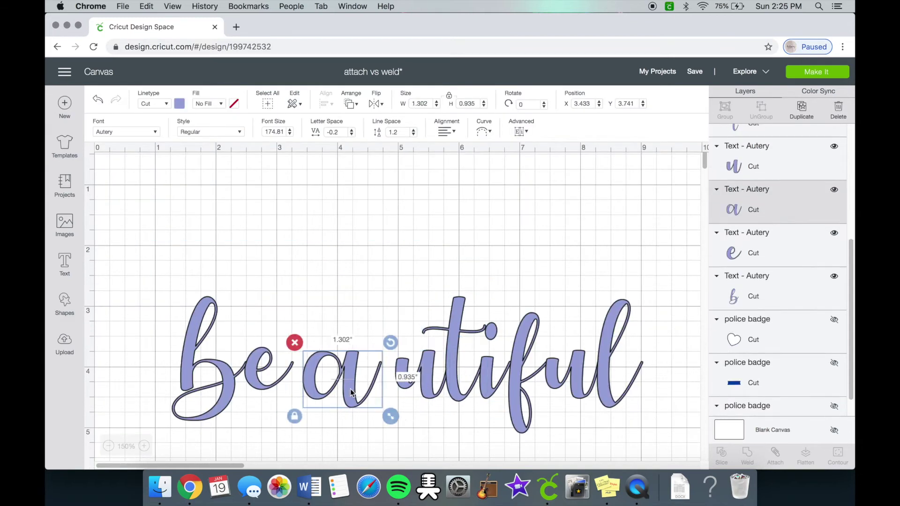
left_click_drag(314, 375, 342, 375)
left_click_drag(226, 387, 269, 387)
left_click(383, 199)
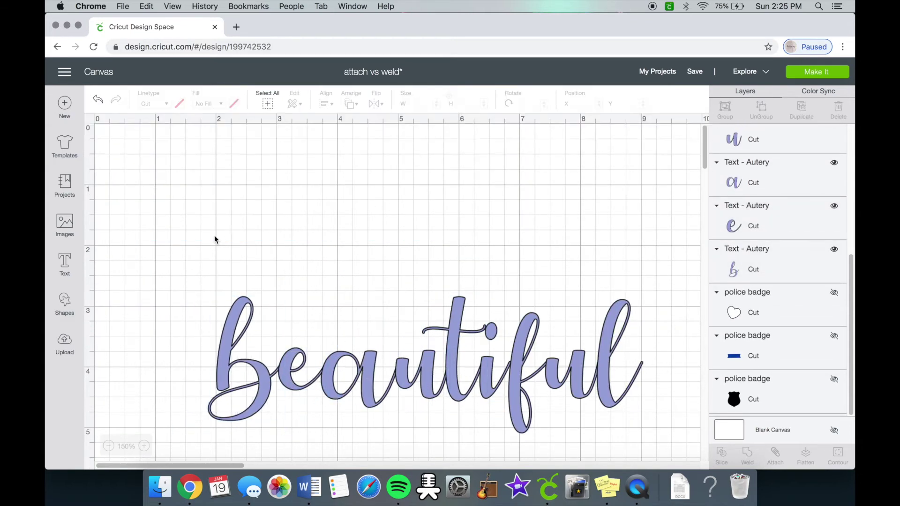
left_click_drag(214, 235, 634, 409)
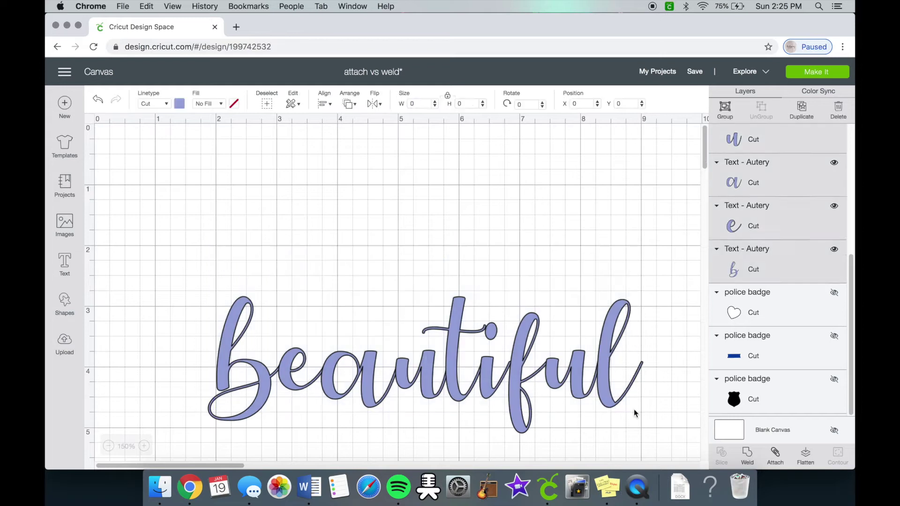
left_click(725, 110)
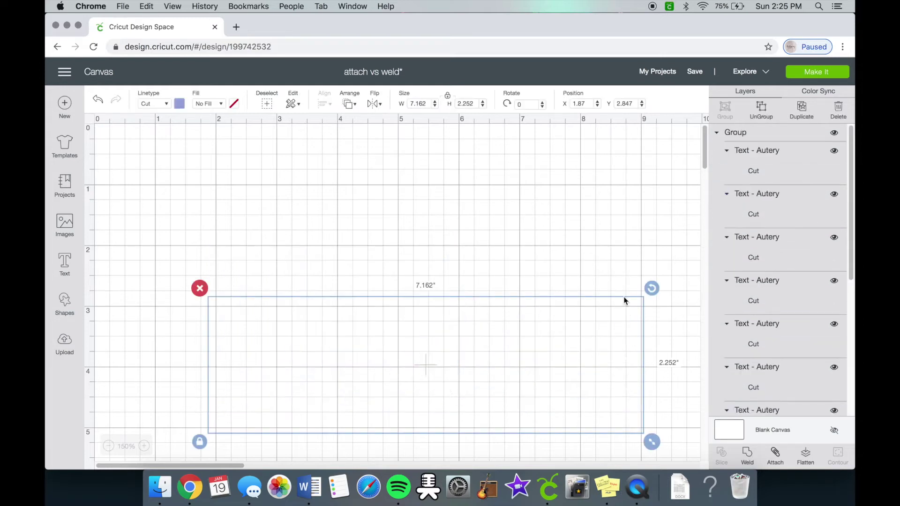
left_click(817, 75)
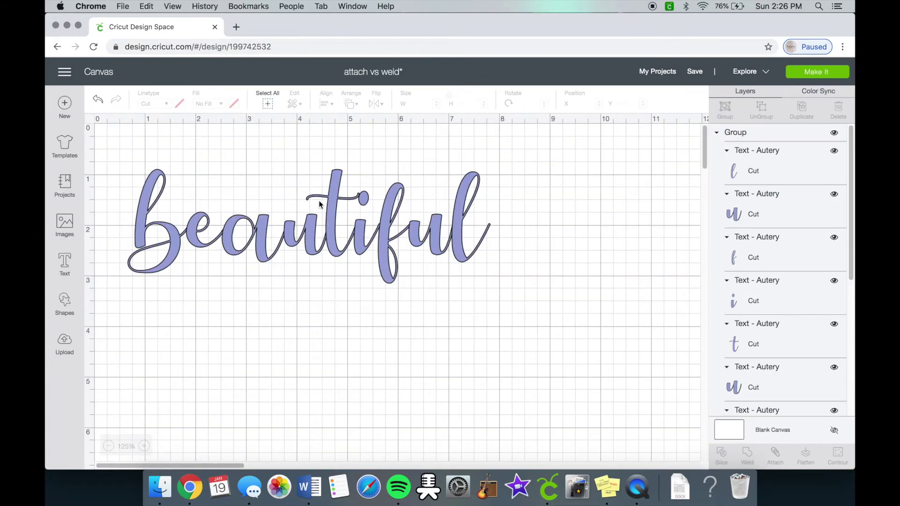
Attach the grouped beautiful letters and zoom in on their overlapping joins
left_click(329, 225)
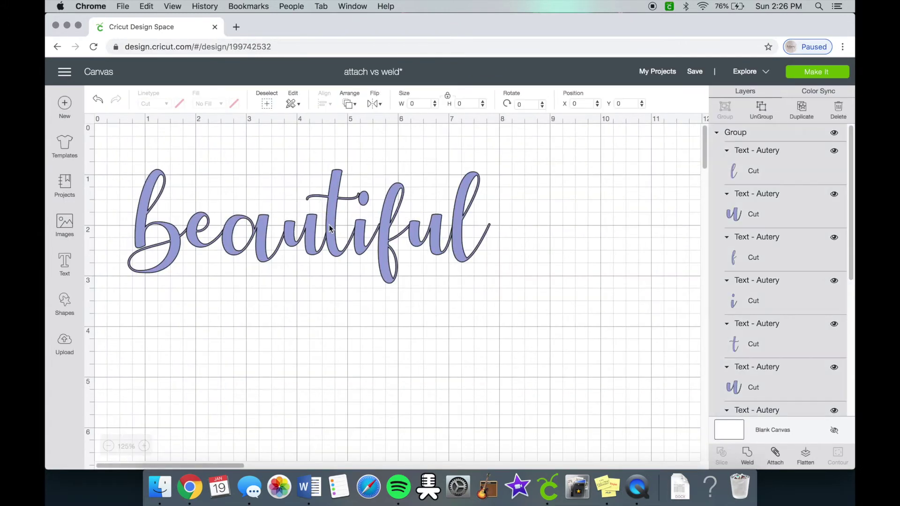
left_click(774, 455)
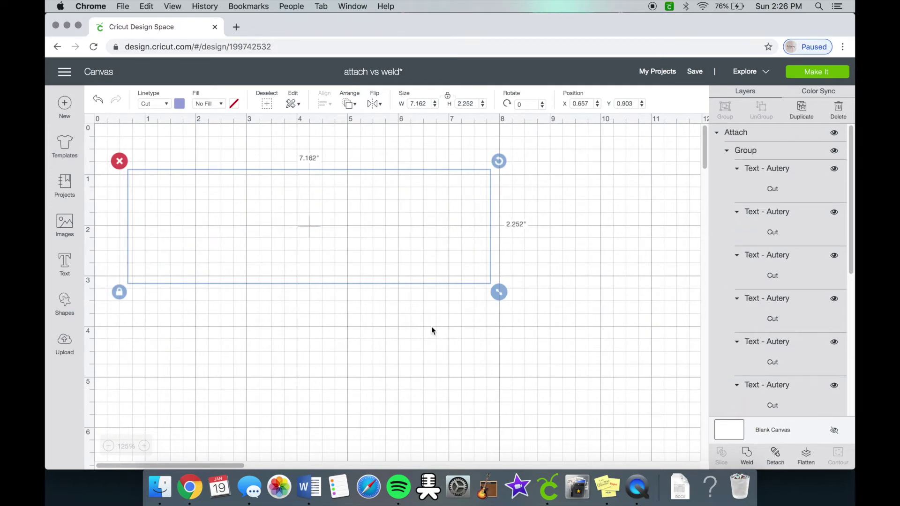
left_click(144, 446)
left_click(144, 446)
left_click(145, 446)
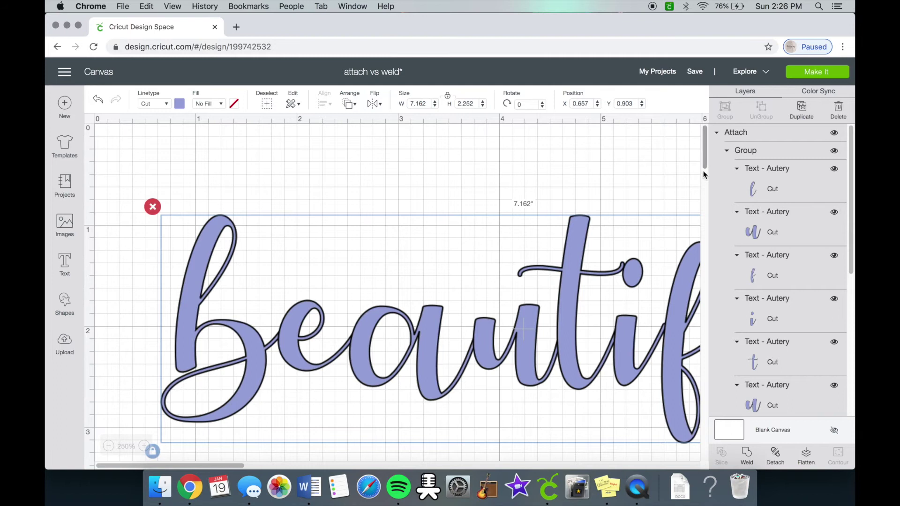
left_click_drag(705, 153, 706, 162)
Nudge the attached word slightly left and return to the normal zoom
left_click(398, 395)
left_click_drag(361, 294, 346, 296)
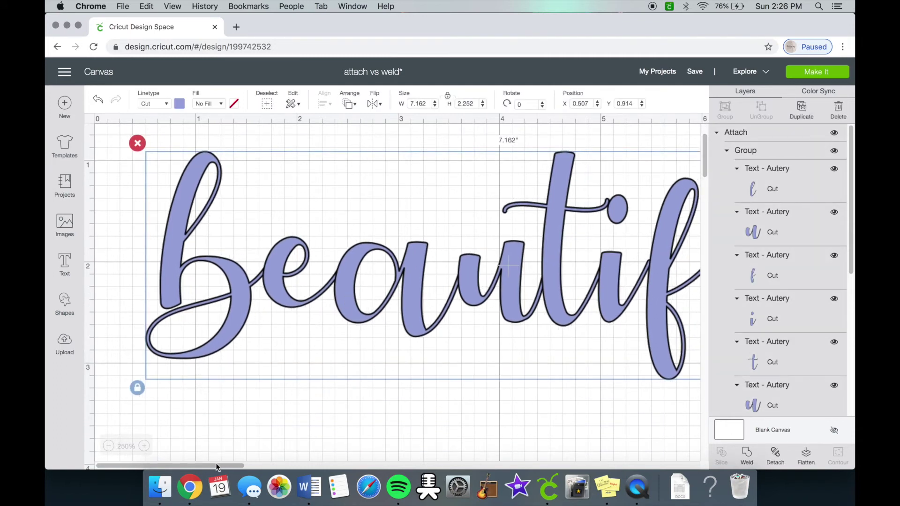
left_click_drag(215, 465, 259, 465)
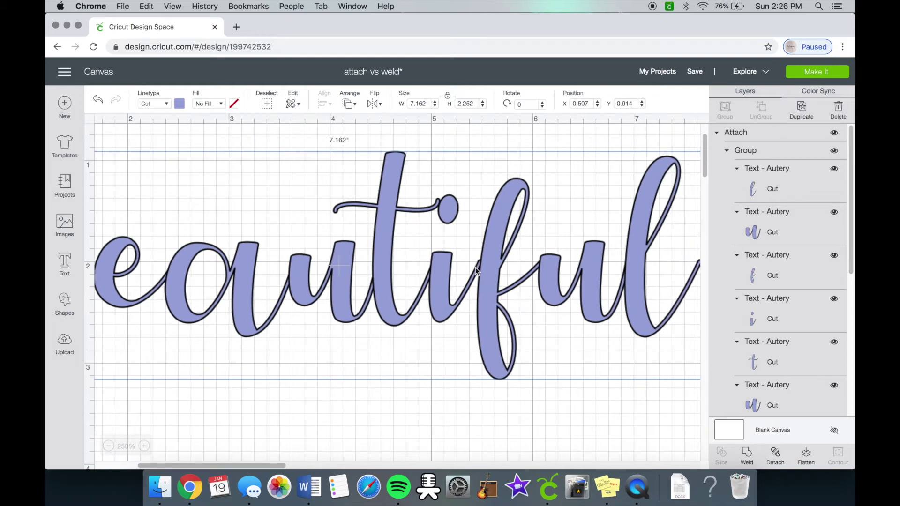
left_click(109, 446)
left_click(108, 446)
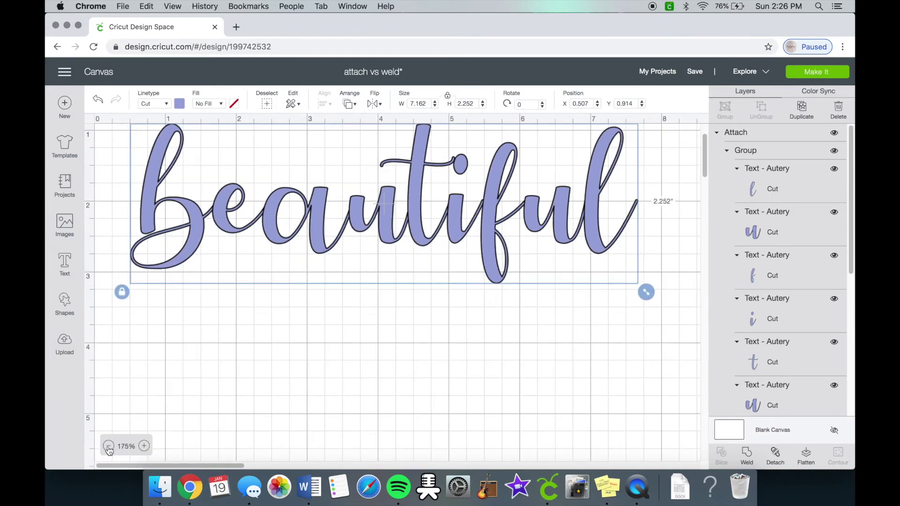
left_click(108, 446)
left_click(108, 446)
left_click(108, 446)
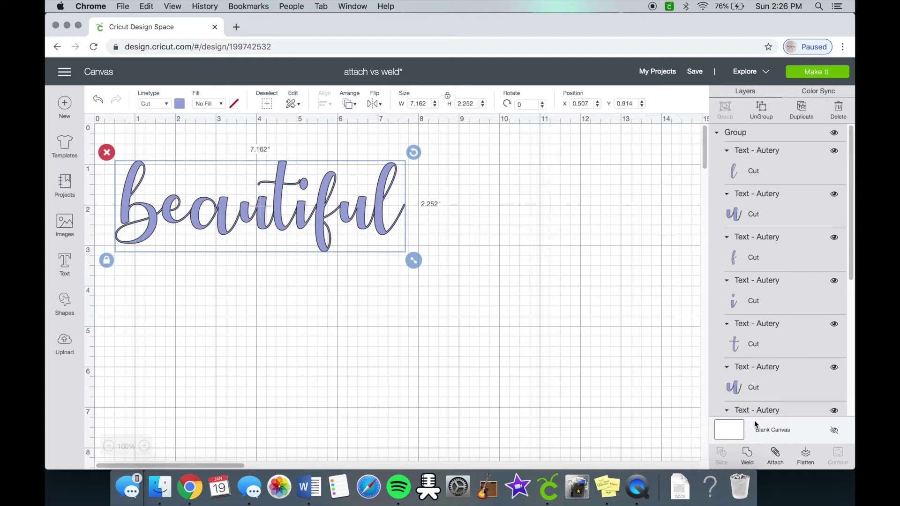
Weld the beautiful letters into one shape and shift it slightly up and left
left_click(748, 453)
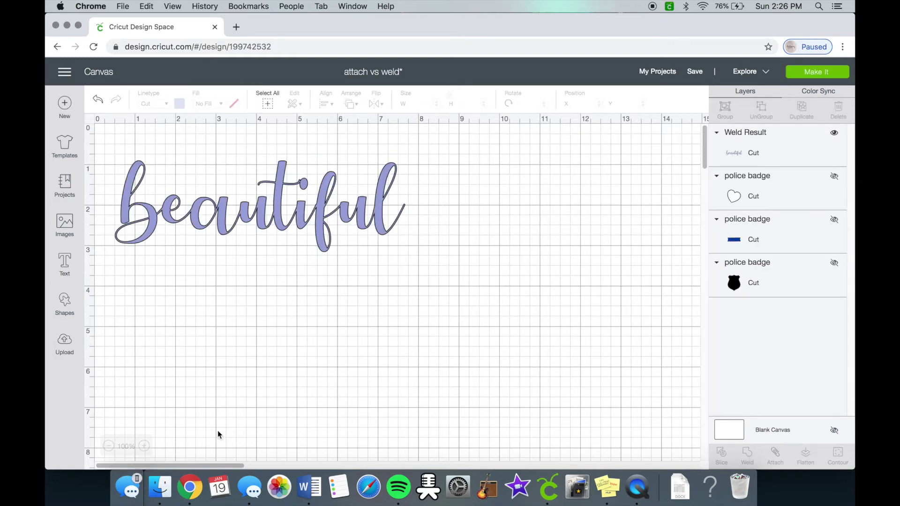
left_click(144, 446)
left_click(144, 446)
left_click(144, 446)
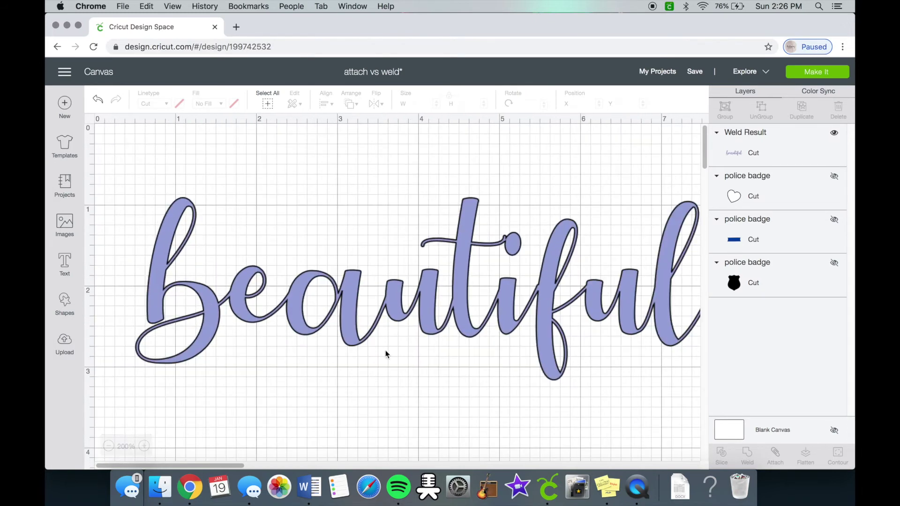
left_click(545, 300)
left_click_drag(545, 300, 536, 298)
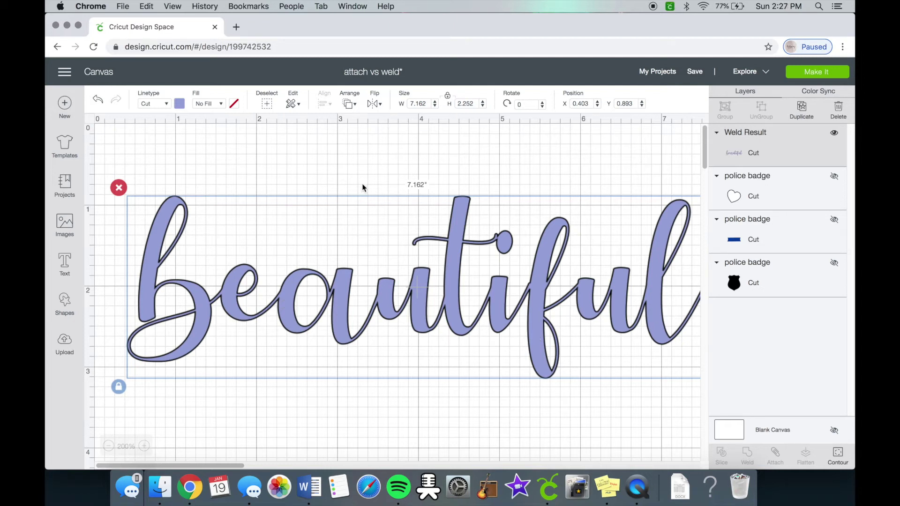
Toggle the weld with Undo and Redo, ending on the separate letters
left_click(98, 100)
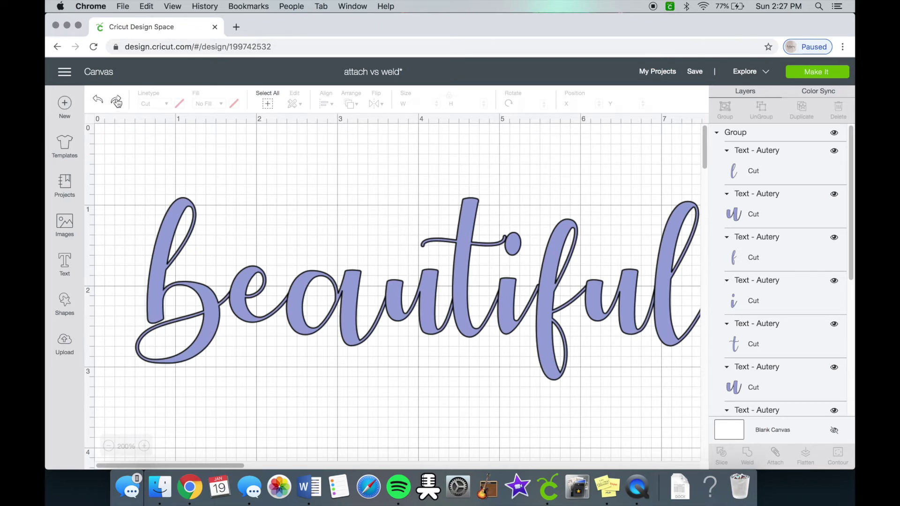
left_click(117, 101)
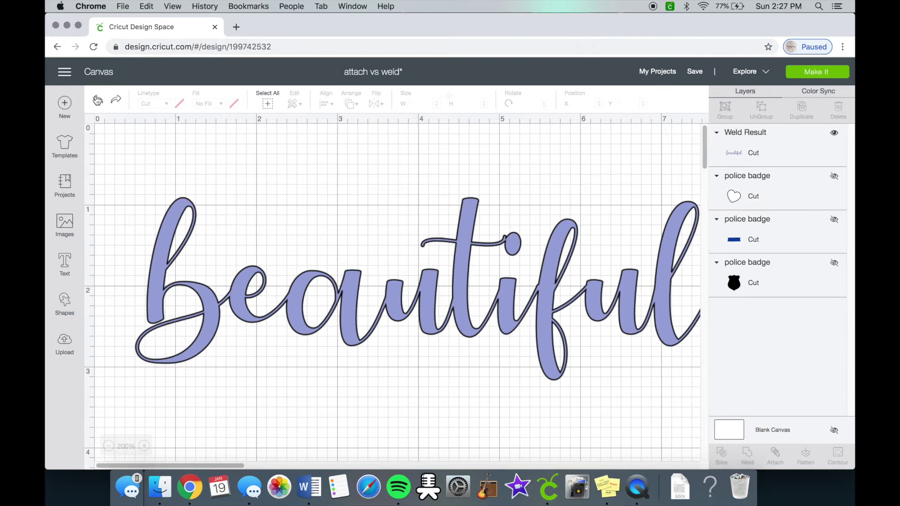
left_click(98, 100)
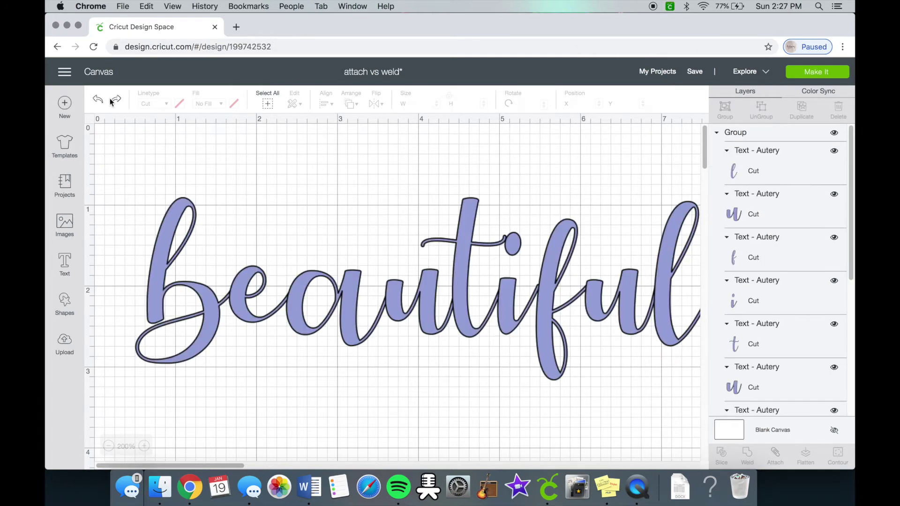
left_click(116, 101)
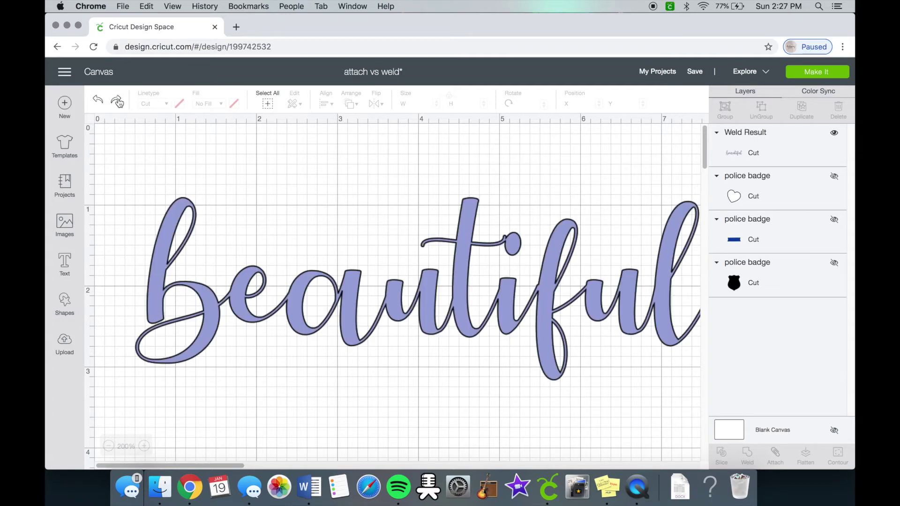
left_click(97, 100)
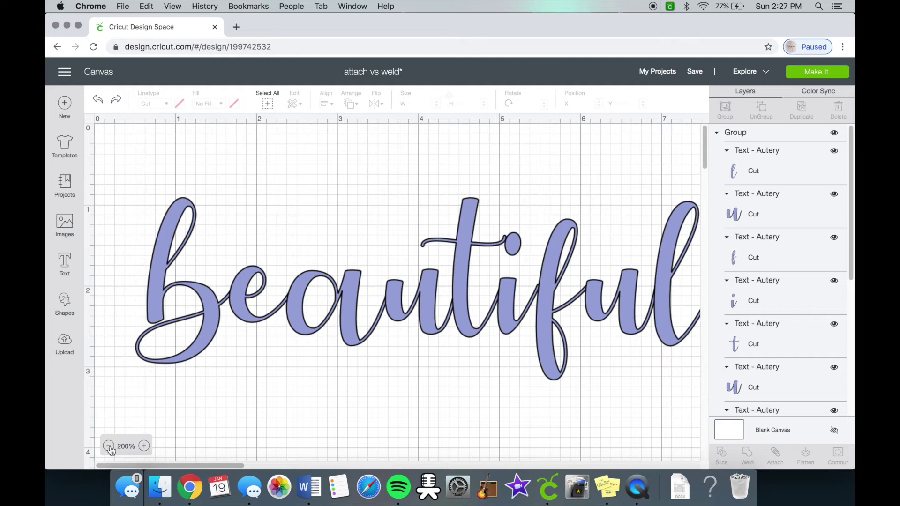
left_click(109, 446)
Make a welded copy of the beautiful group and move it below the original
left_click(109, 447)
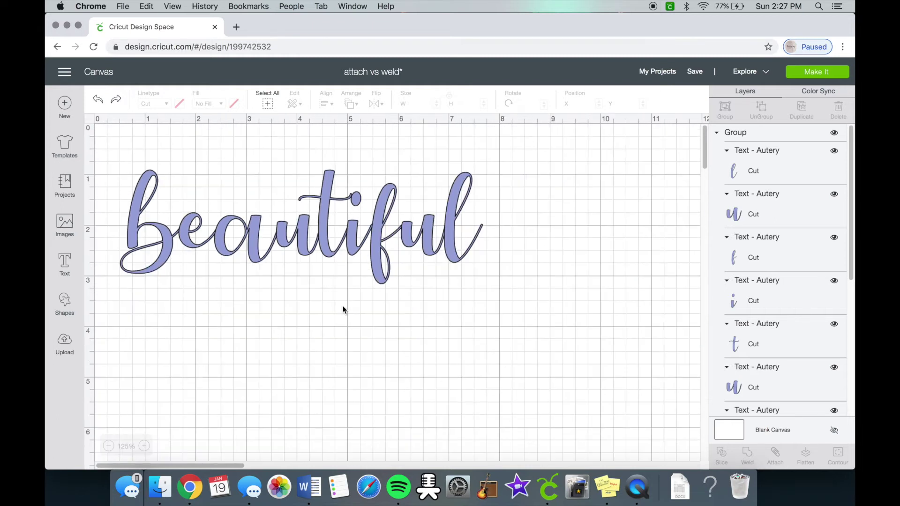
left_click(378, 219)
left_click(801, 110)
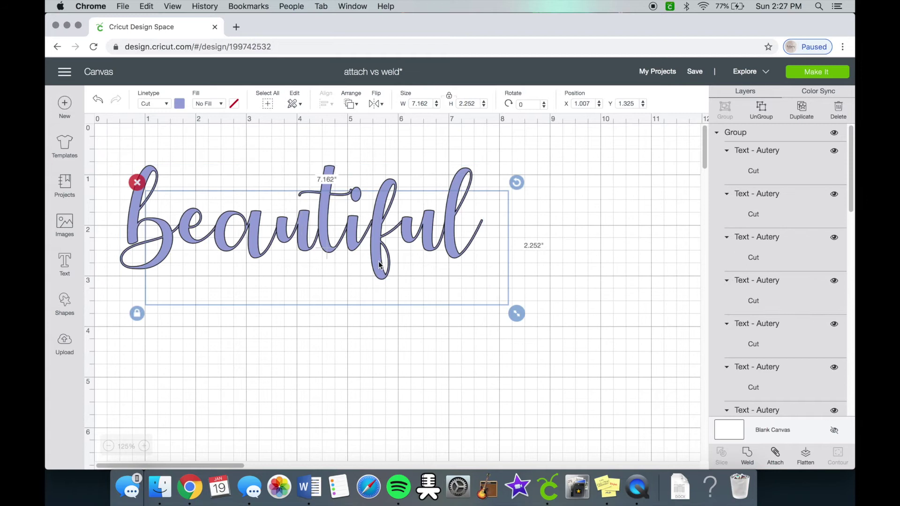
left_click_drag(386, 245, 382, 370)
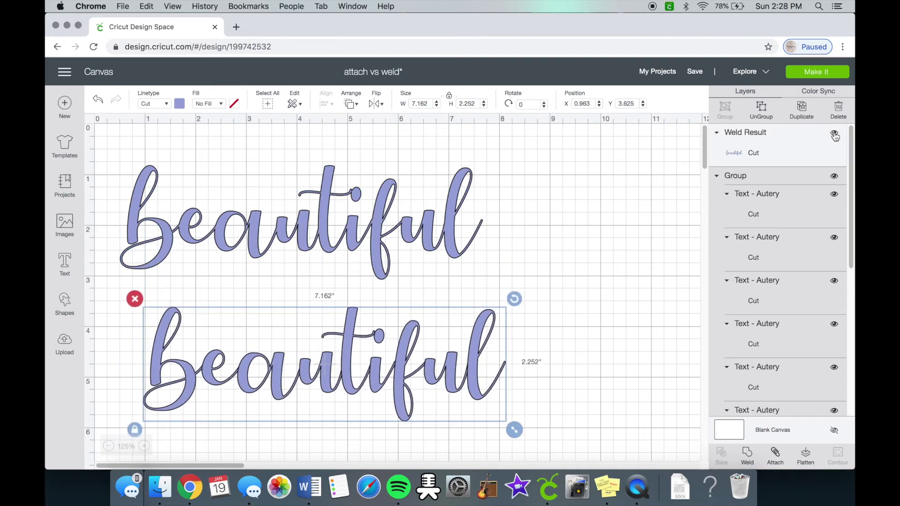
Hide the original letter group and delete the welded copy
left_click(834, 177)
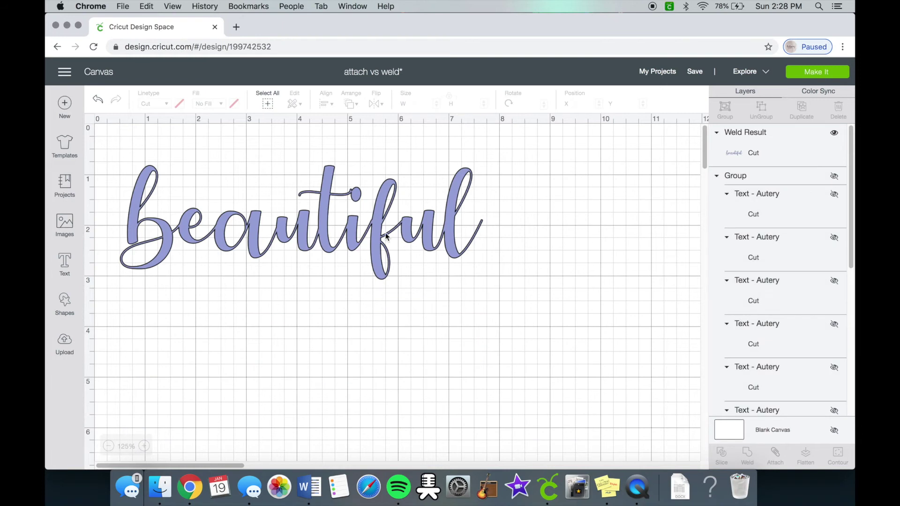
left_click_drag(387, 238, 408, 267)
left_click(376, 358)
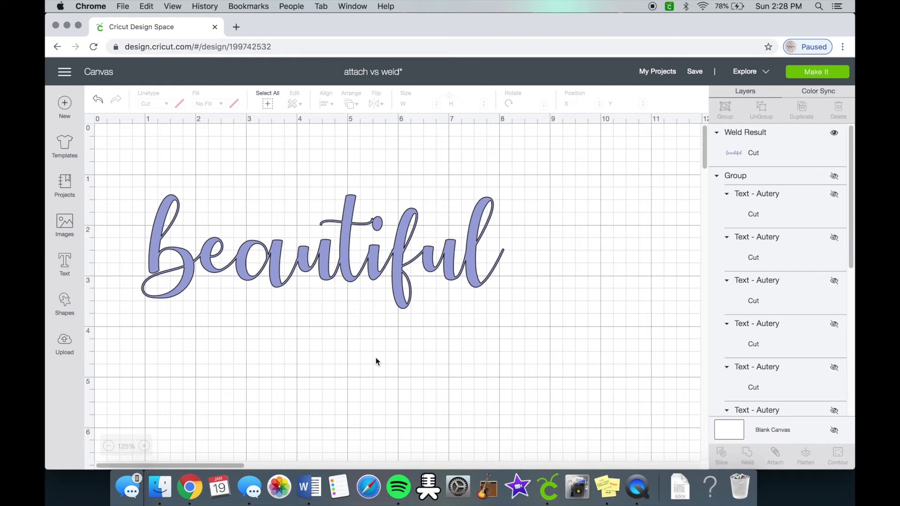
left_click(398, 269)
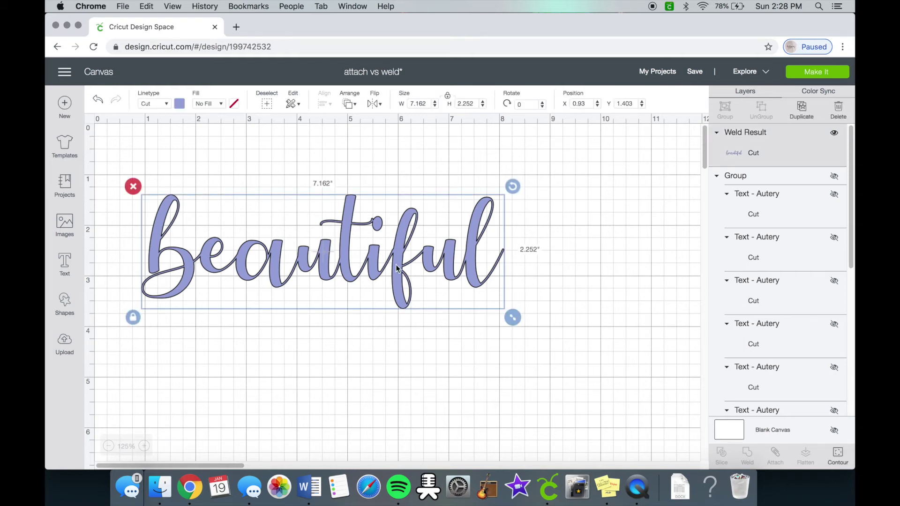
key("Delete")
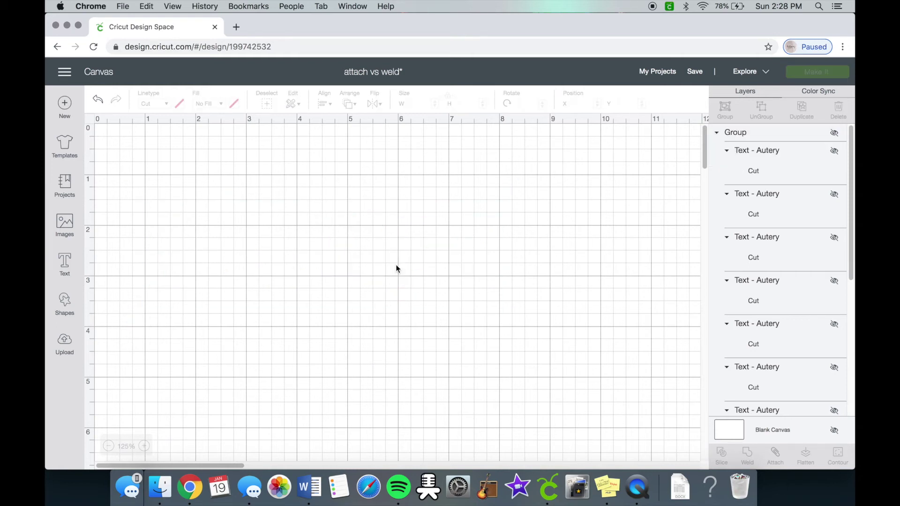
Delete the beautiful letter group and show the heart, blue stripe and badge body layers
left_click(834, 137)
key("Delete")
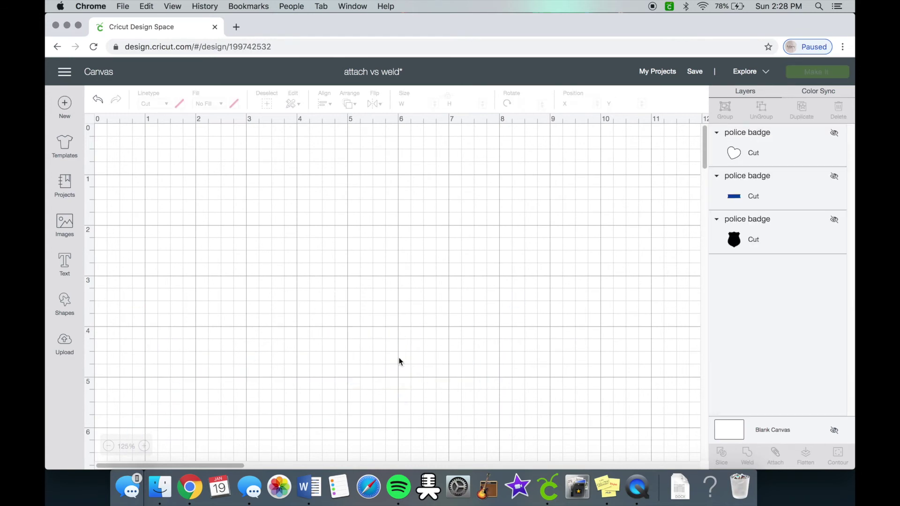
left_click(835, 133)
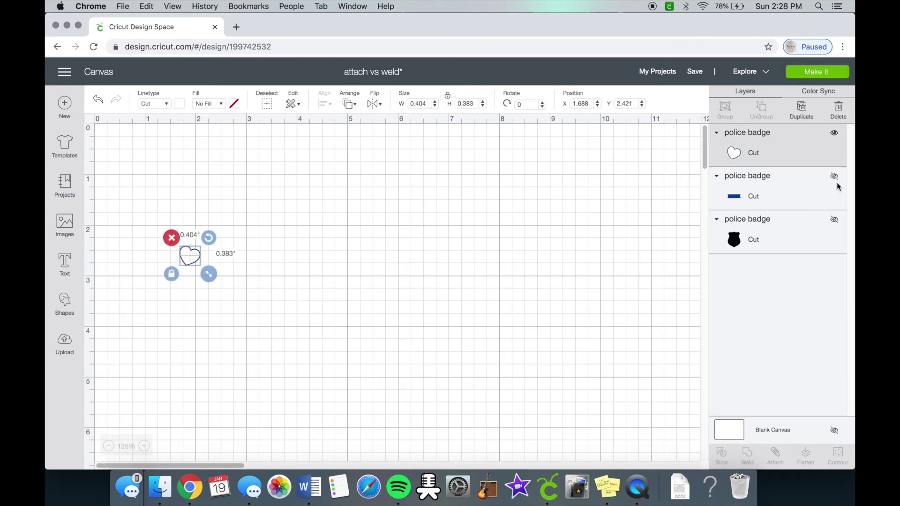
left_click(835, 177)
left_click(834, 219)
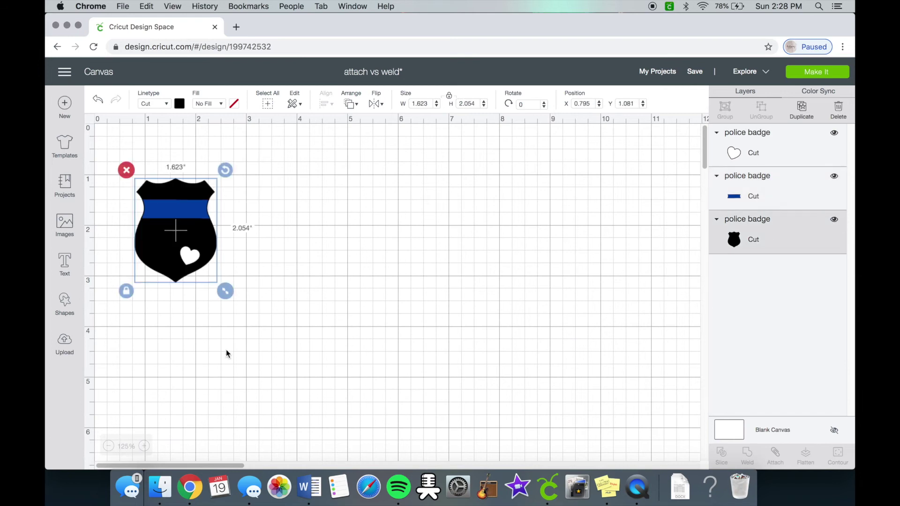
Select all three police badge layers and group them
left_click(144, 446)
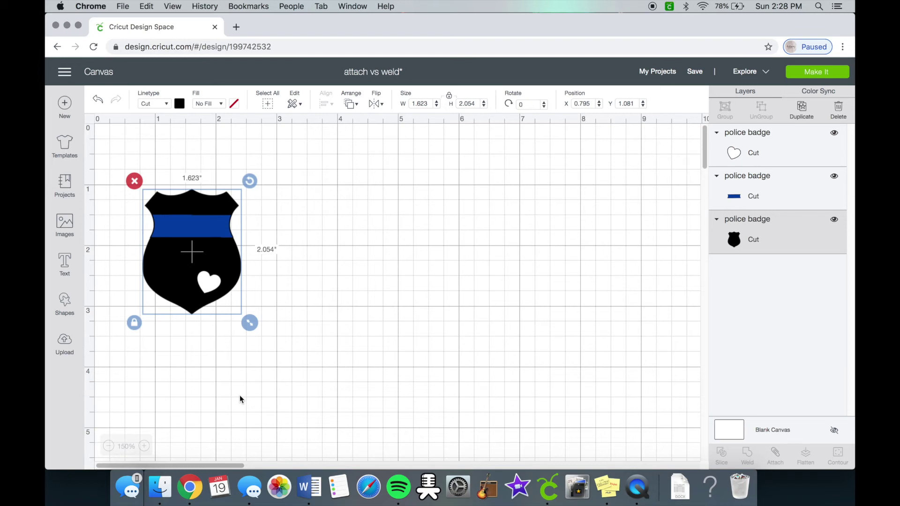
left_click_drag(281, 312, 141, 185)
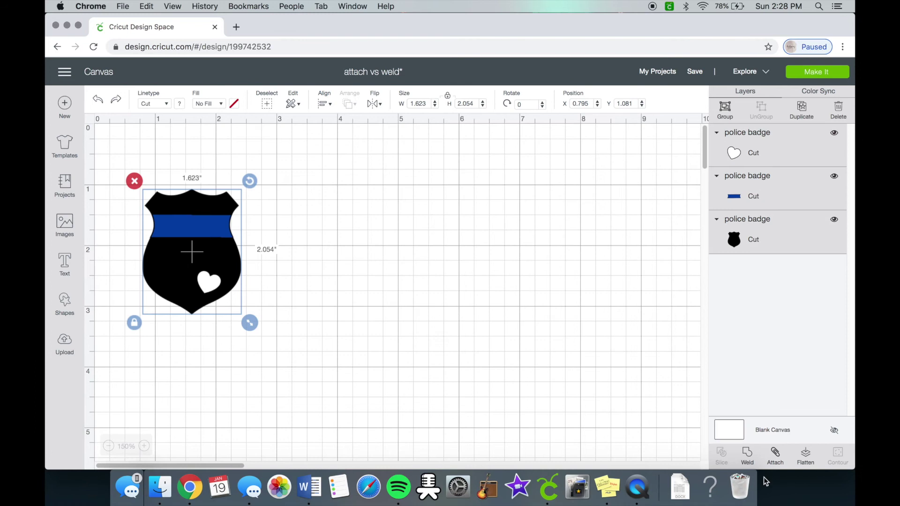
left_click(726, 109)
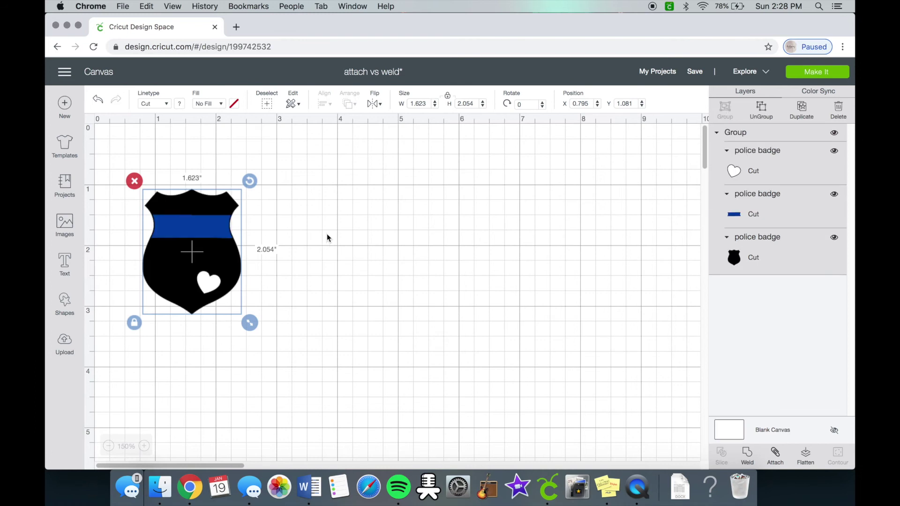
left_click(817, 74)
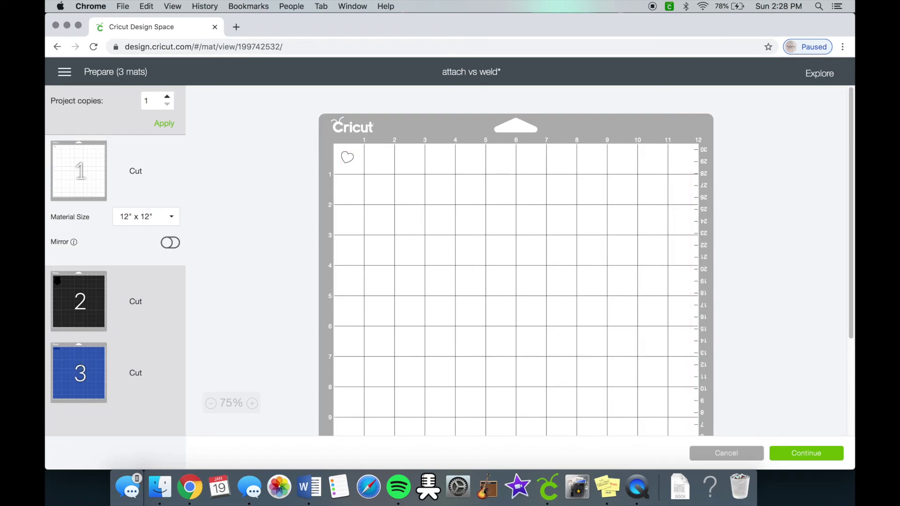
left_click(85, 302)
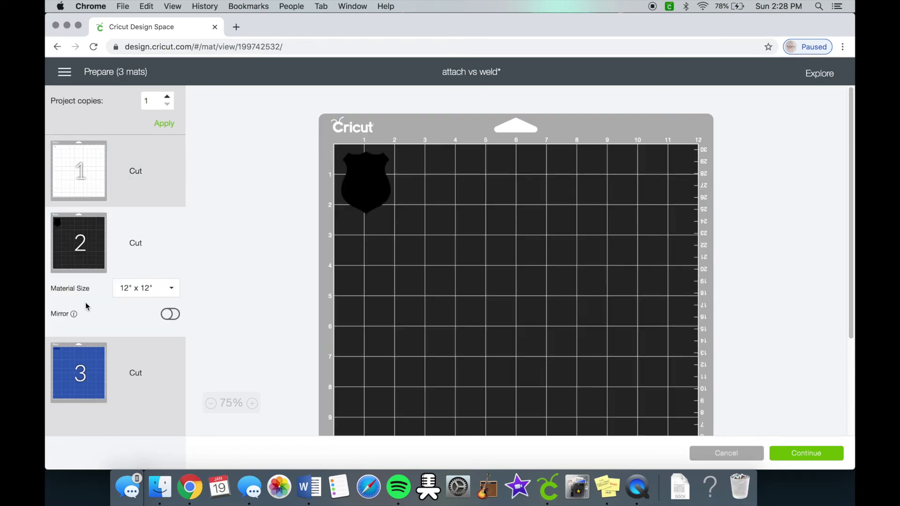
left_click(75, 381)
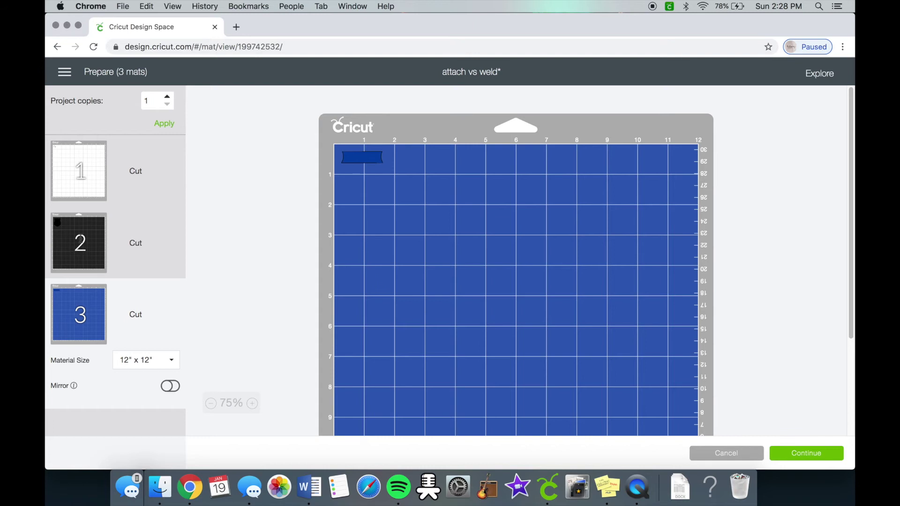
left_click(79, 176)
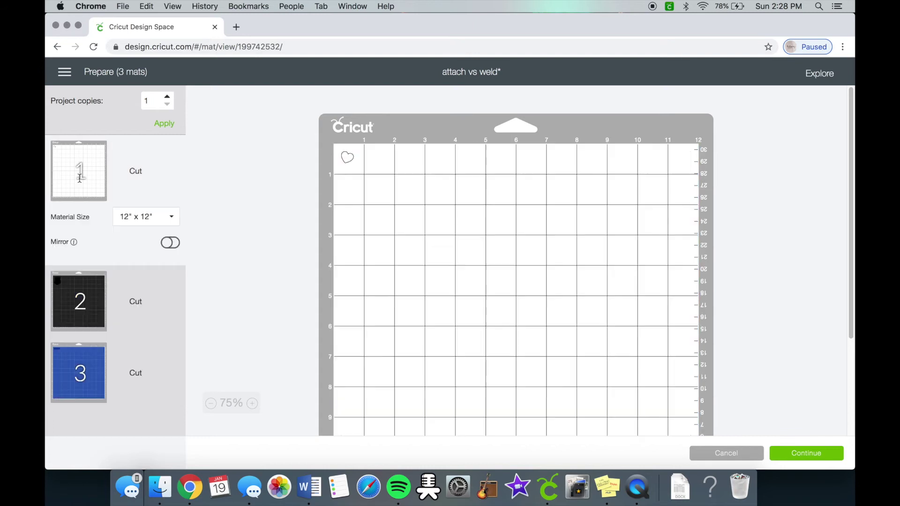
left_click(721, 455)
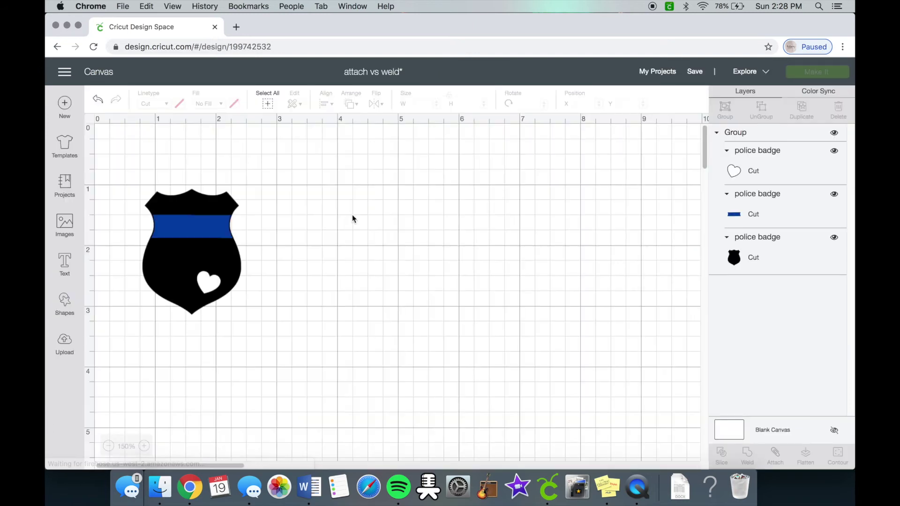
Weld the badge and move it, then undo both to restore three layers
left_click(227, 261)
left_click(747, 453)
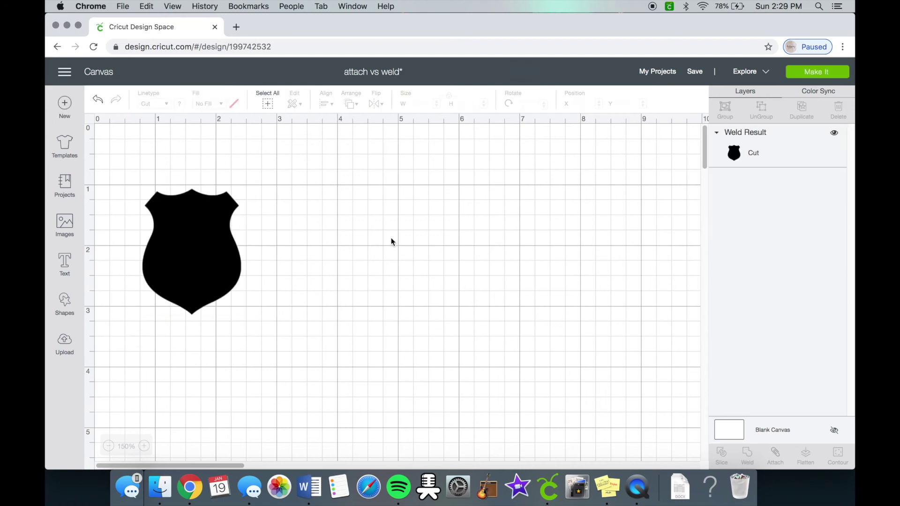
left_click_drag(225, 255, 223, 236)
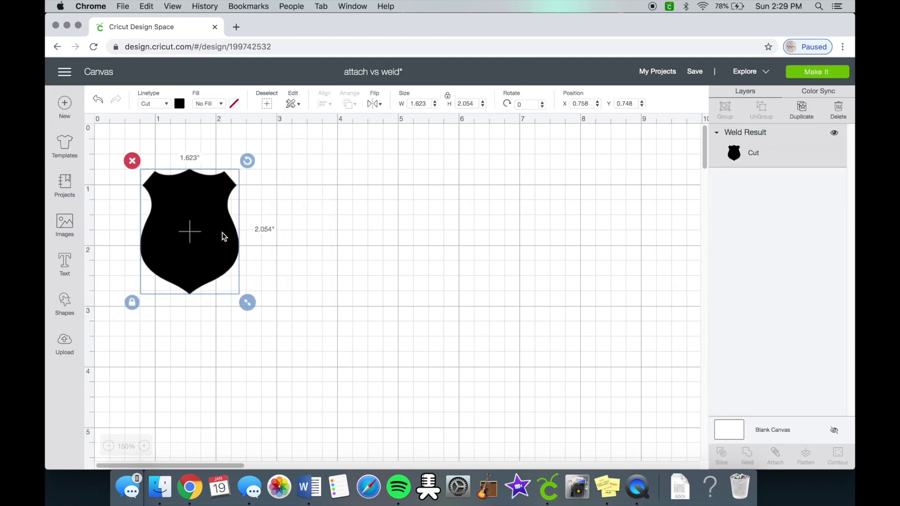
left_click(98, 100)
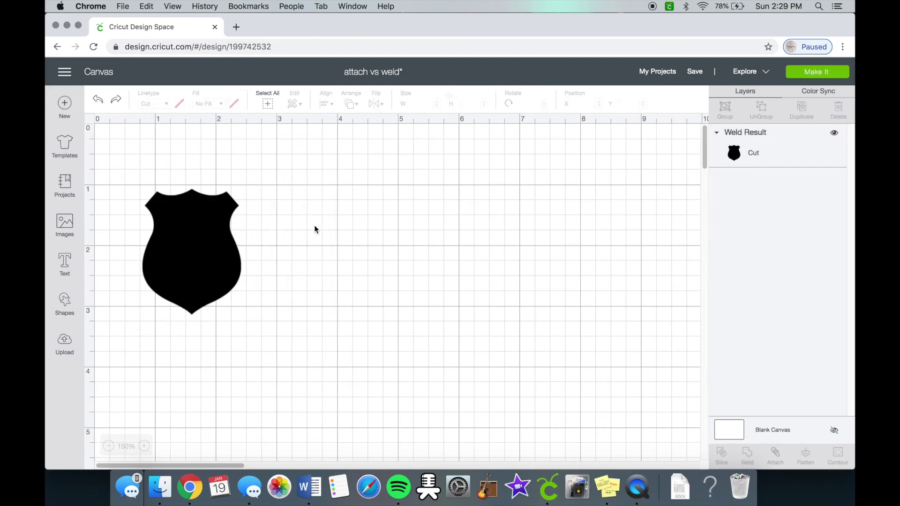
left_click(97, 99)
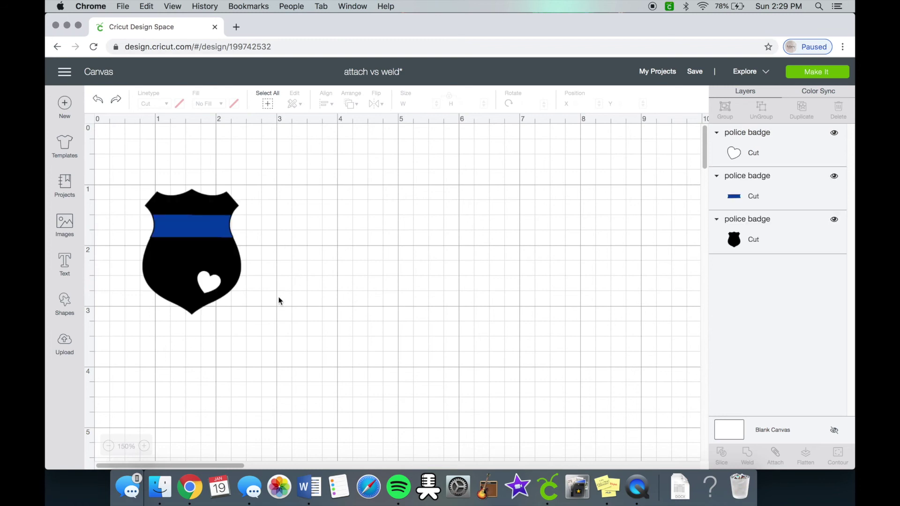
Attach the three badge layers, colour them blue, and preview them on the cutting mat
left_click_drag(291, 335, 144, 174)
left_click(776, 453)
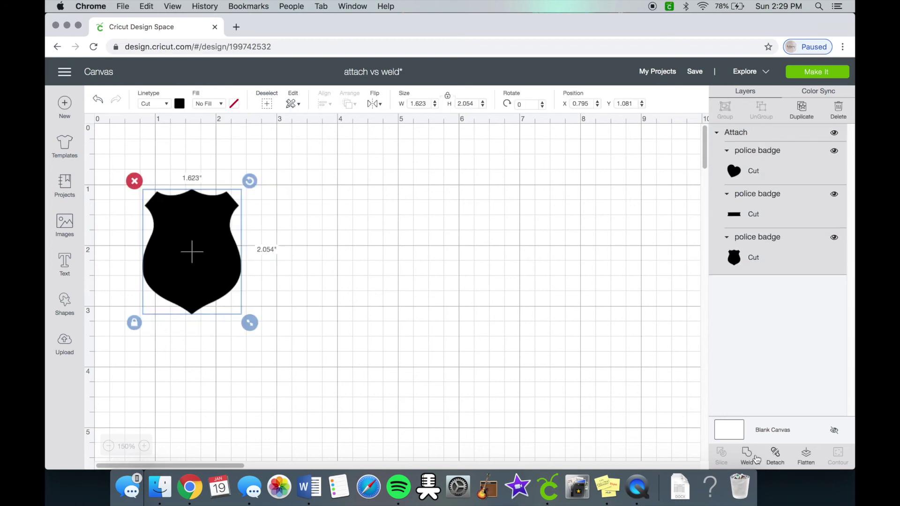
left_click(451, 305)
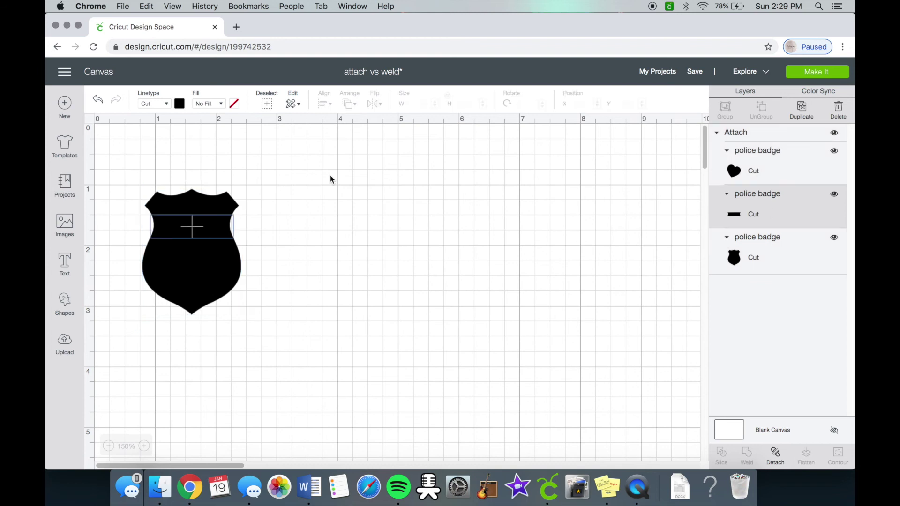
left_click(182, 105)
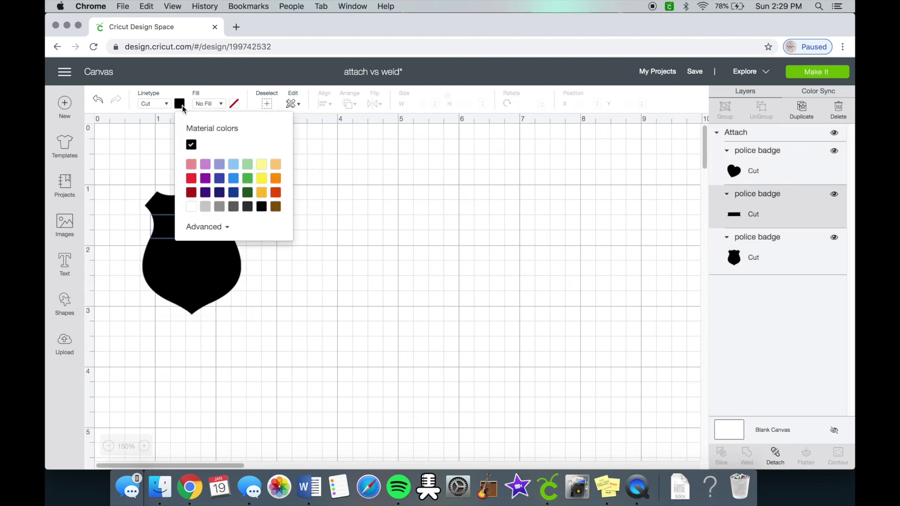
left_click(234, 178)
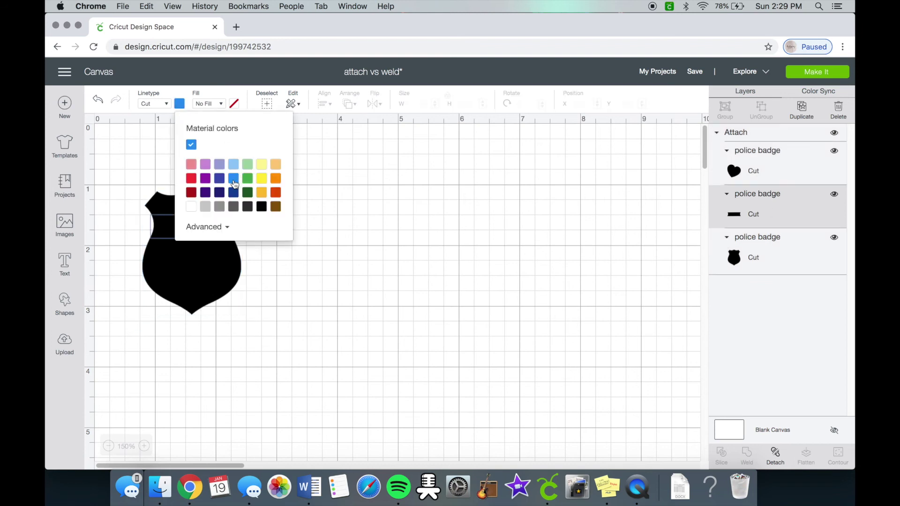
left_click(764, 170)
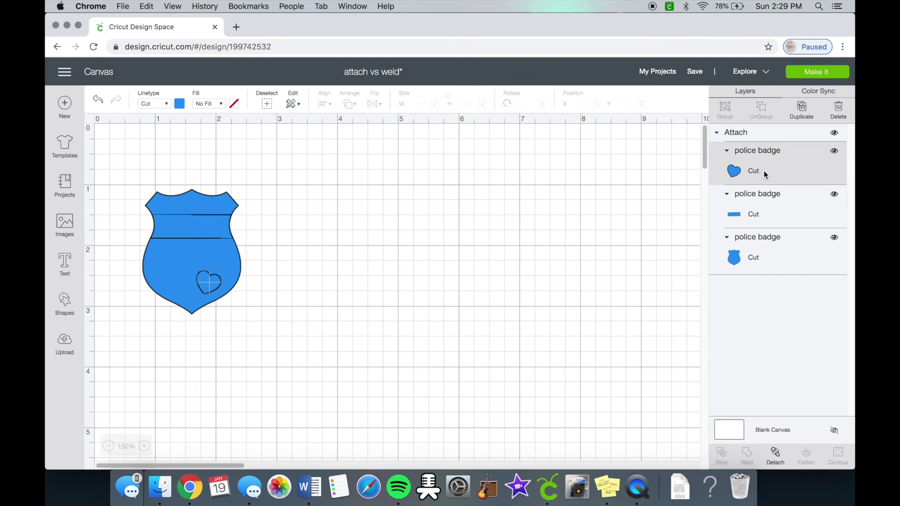
left_click(810, 72)
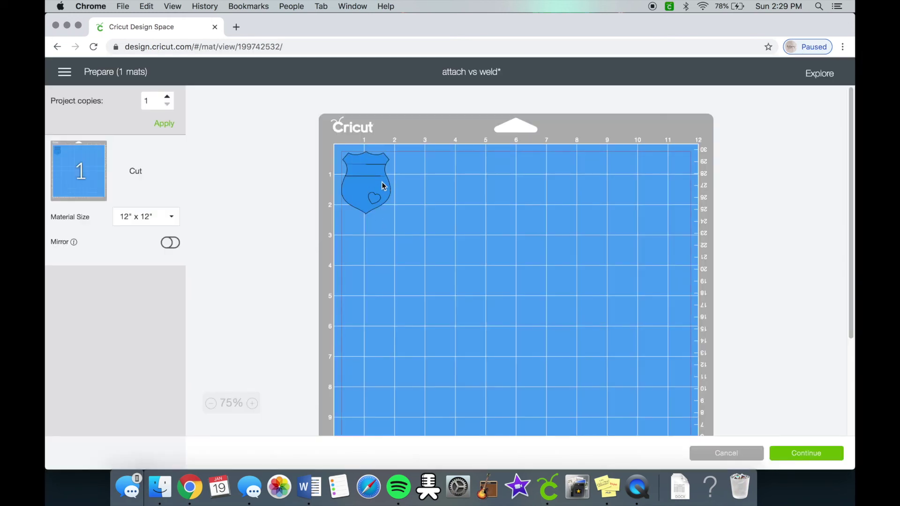
Nudge the badge on the mat preview, then cancel back to the design canvas
left_click_drag(373, 175, 378, 181)
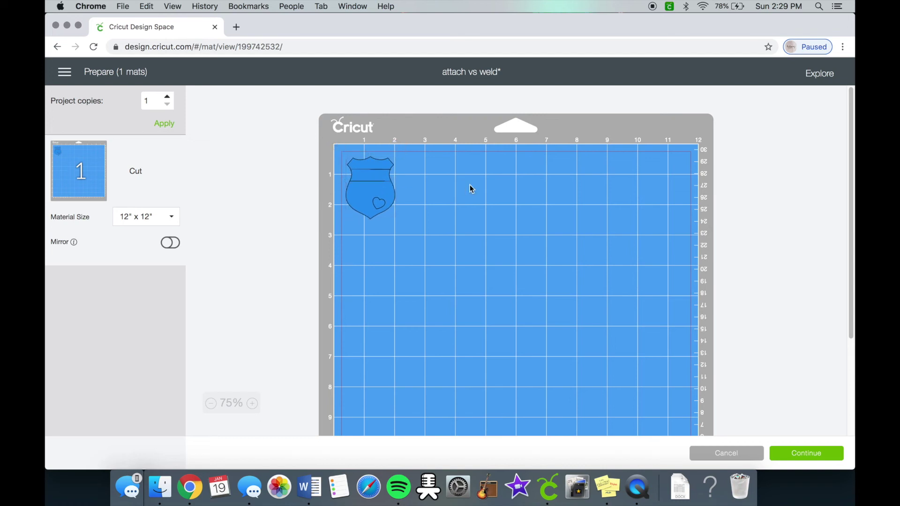
left_click(738, 456)
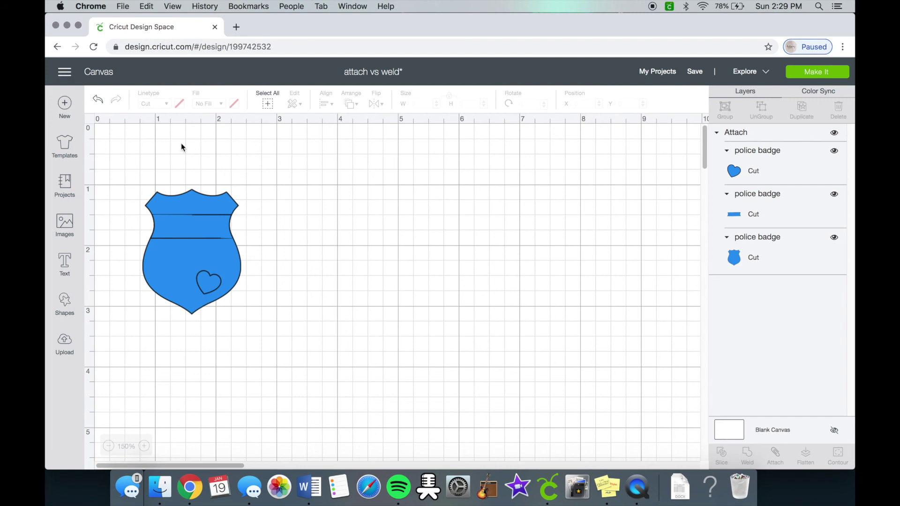
Undo the attach and blue recolouring of the police badge
left_click(97, 100)
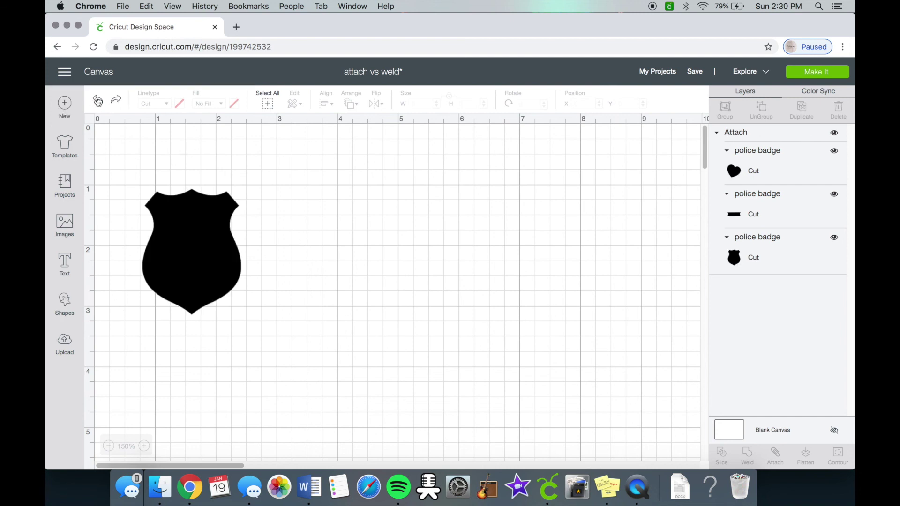